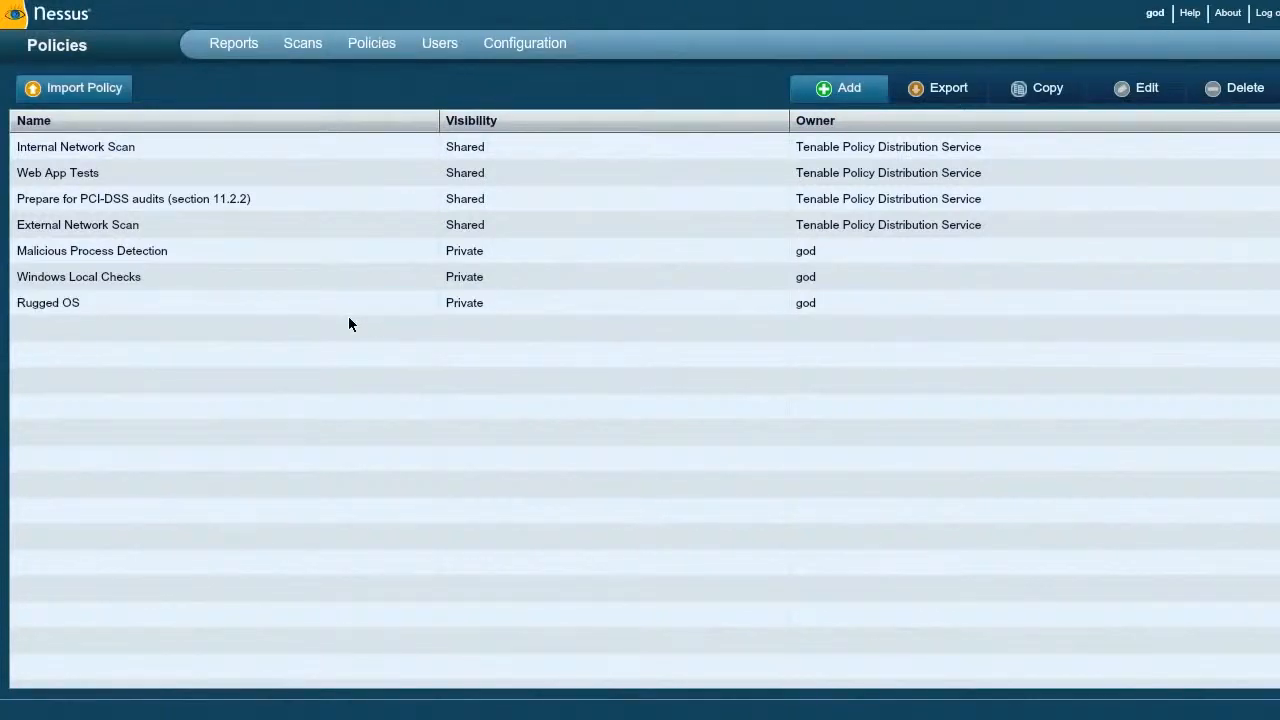
Open the Malicious Process Detection policy and review its Windows SMB account and password credentials
{"action": "double_click", "coordinate": [194, 252]}
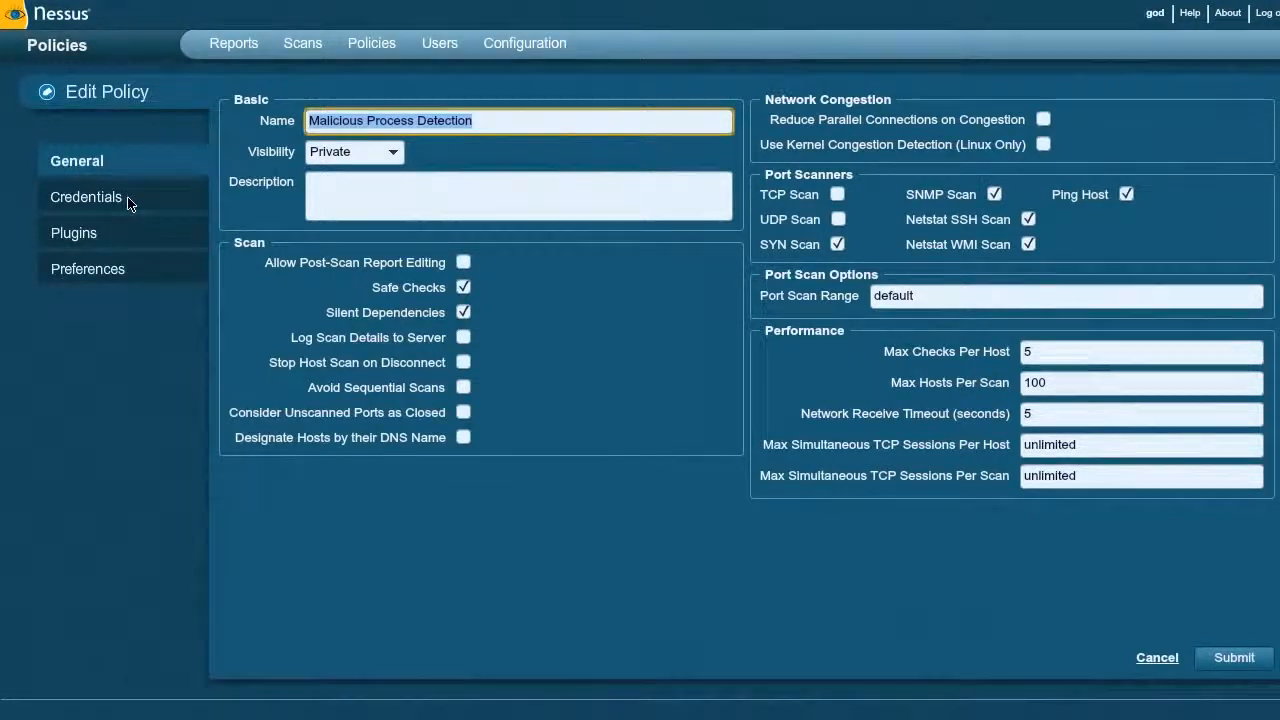
{"action": "left_click", "coordinate": [128, 200]}
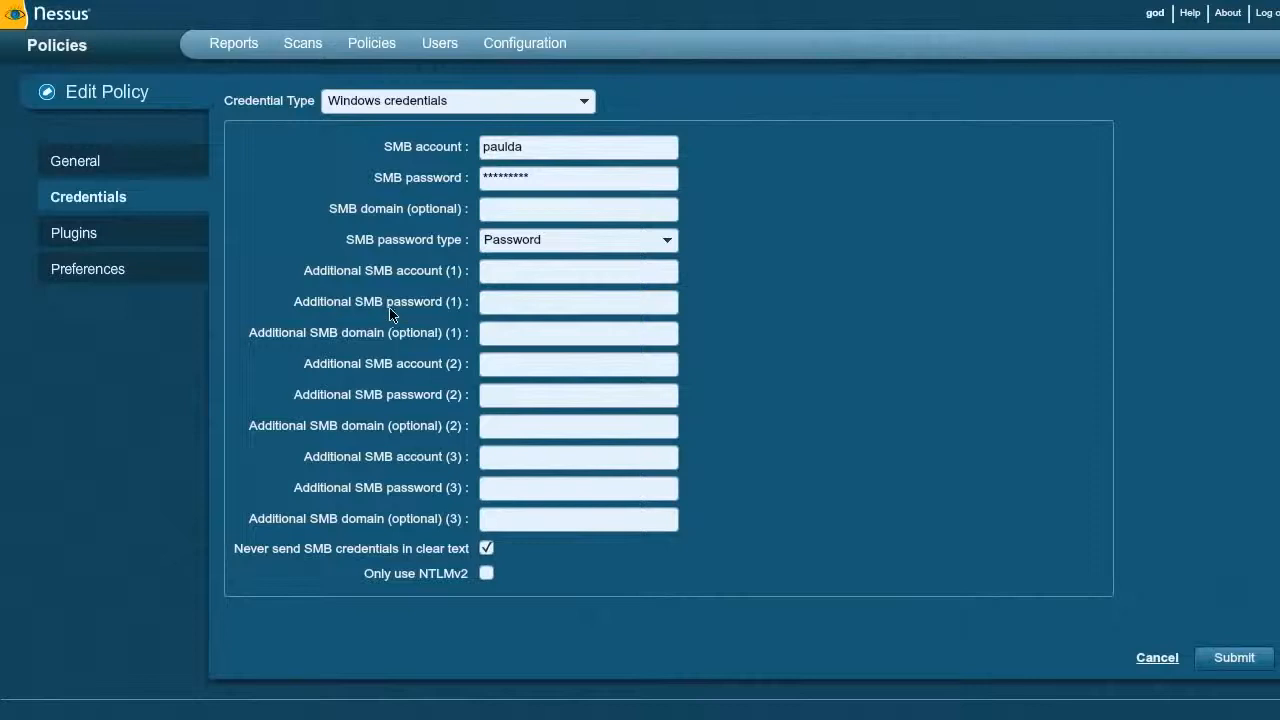
{"action": "left_click", "coordinate": [518, 179]}
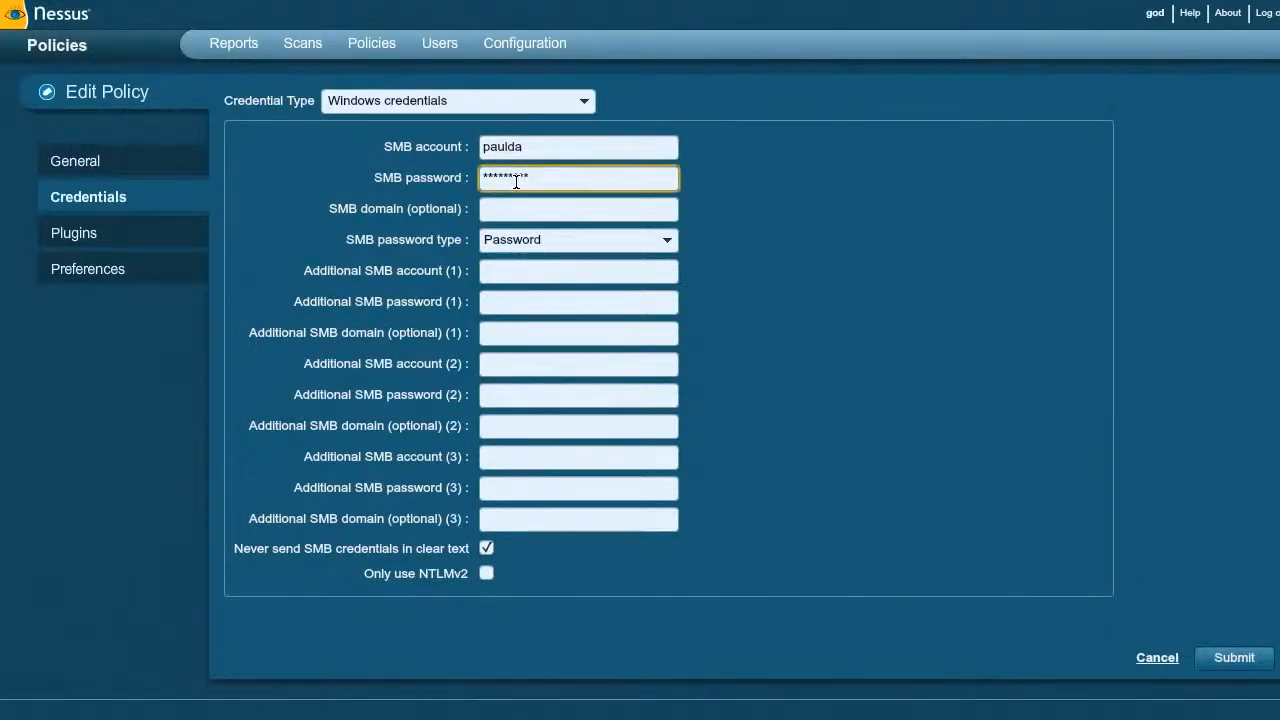
Filter the policy's plugins by Plugin Name contains "malicious process" and list the matching plugins in the Windows family
{"action": "left_click", "coordinate": [110, 232]}
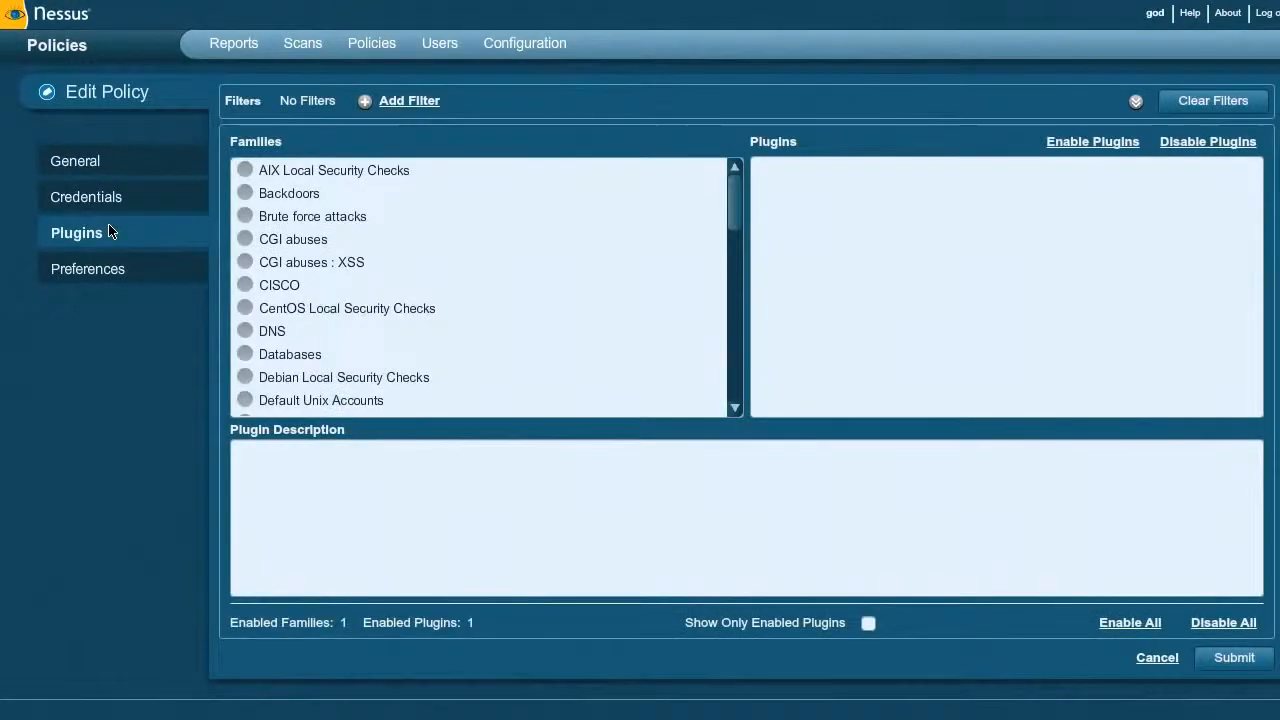
{"action": "left_click", "coordinate": [420, 106]}
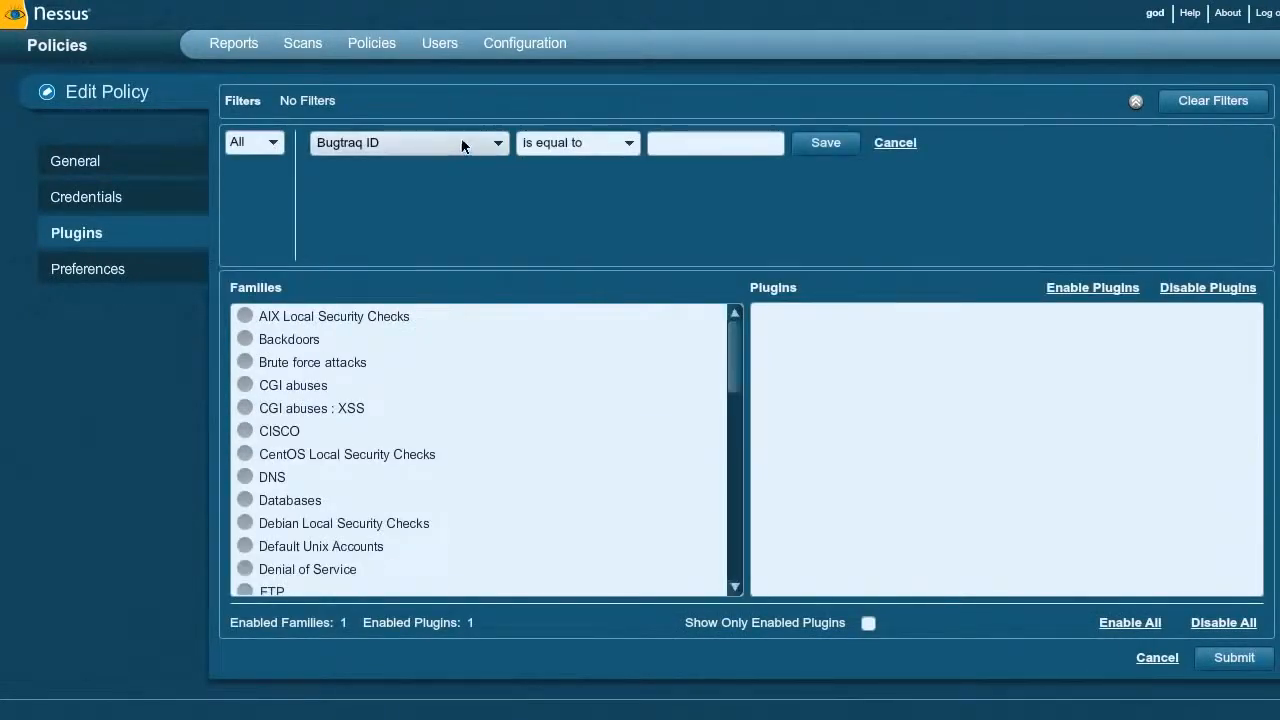
{"action": "left_click", "coordinate": [466, 142]}
{"action": "left_click_drag", "start_coordinate": [500, 214], "coordinate": [489, 306]}
{"action": "left_click", "coordinate": [372, 296]}
{"action": "left_click", "coordinate": [594, 150]}
{"action": "left_click", "coordinate": [572, 214]}
{"action": "left_click", "coordinate": [681, 142]}
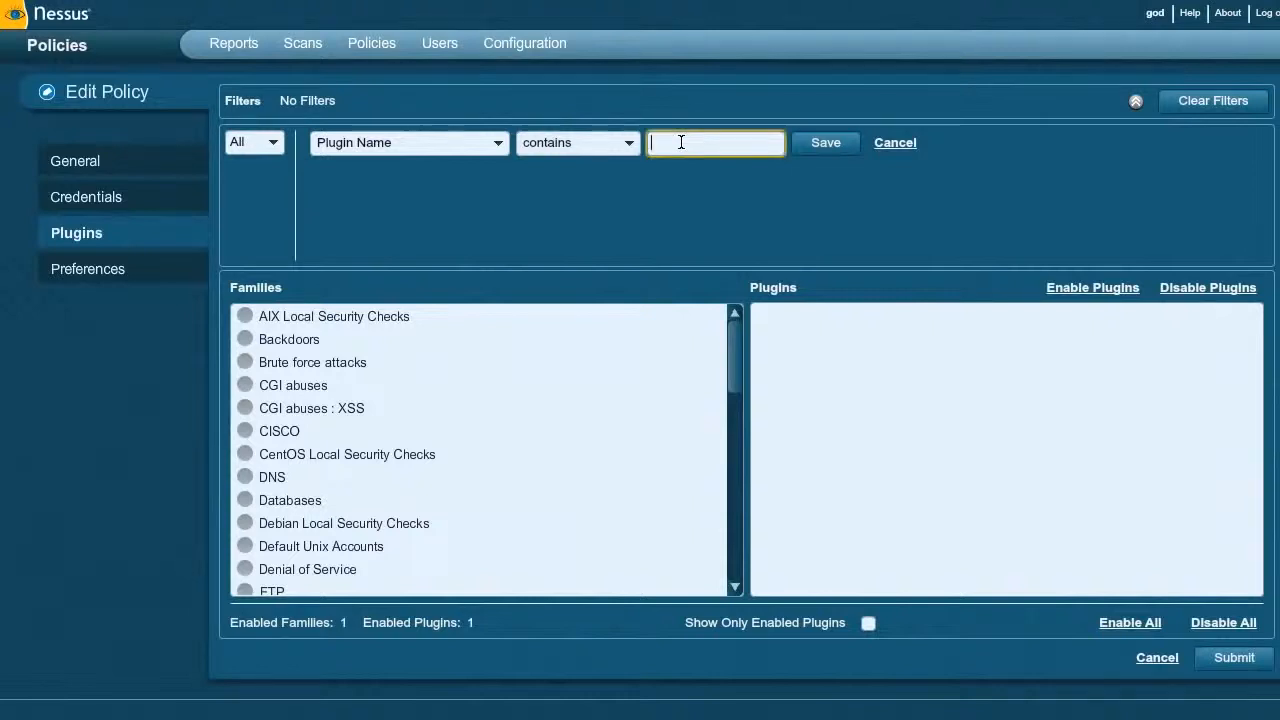
{"action": "type", "text": "malicious"}
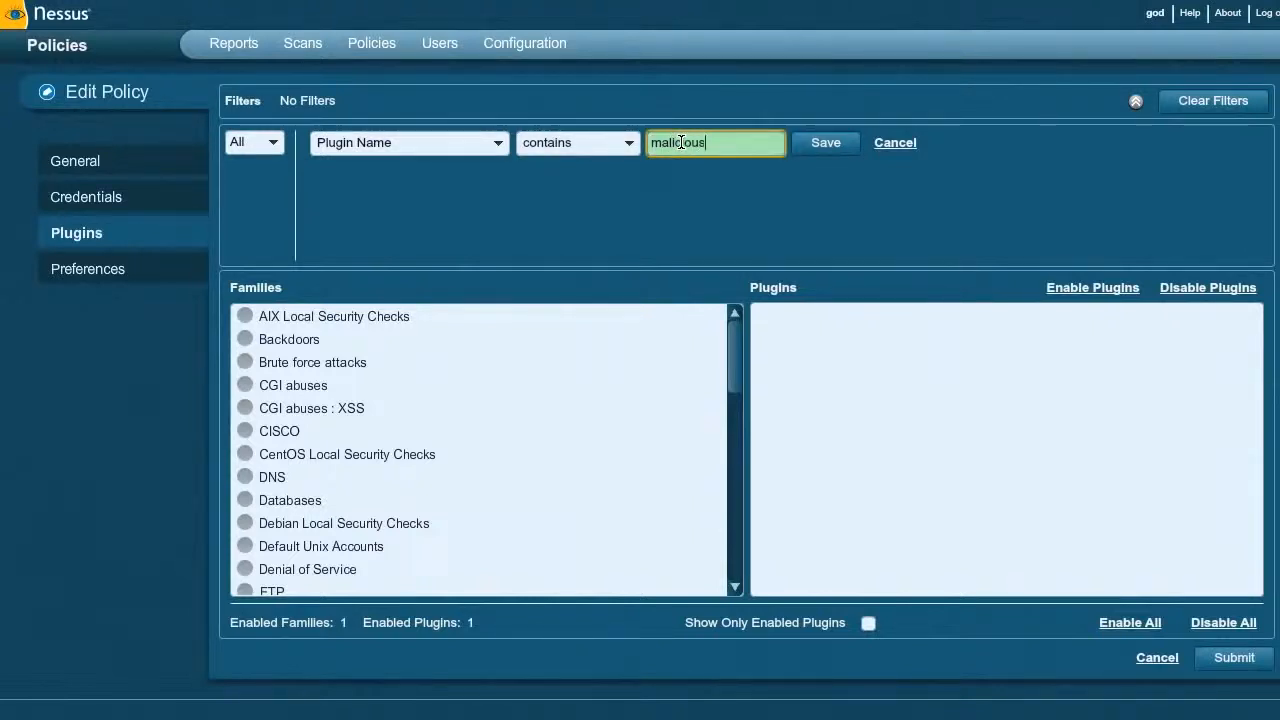
{"action": "type", "text": " process"}
{"action": "left_click", "coordinate": [806, 143]}
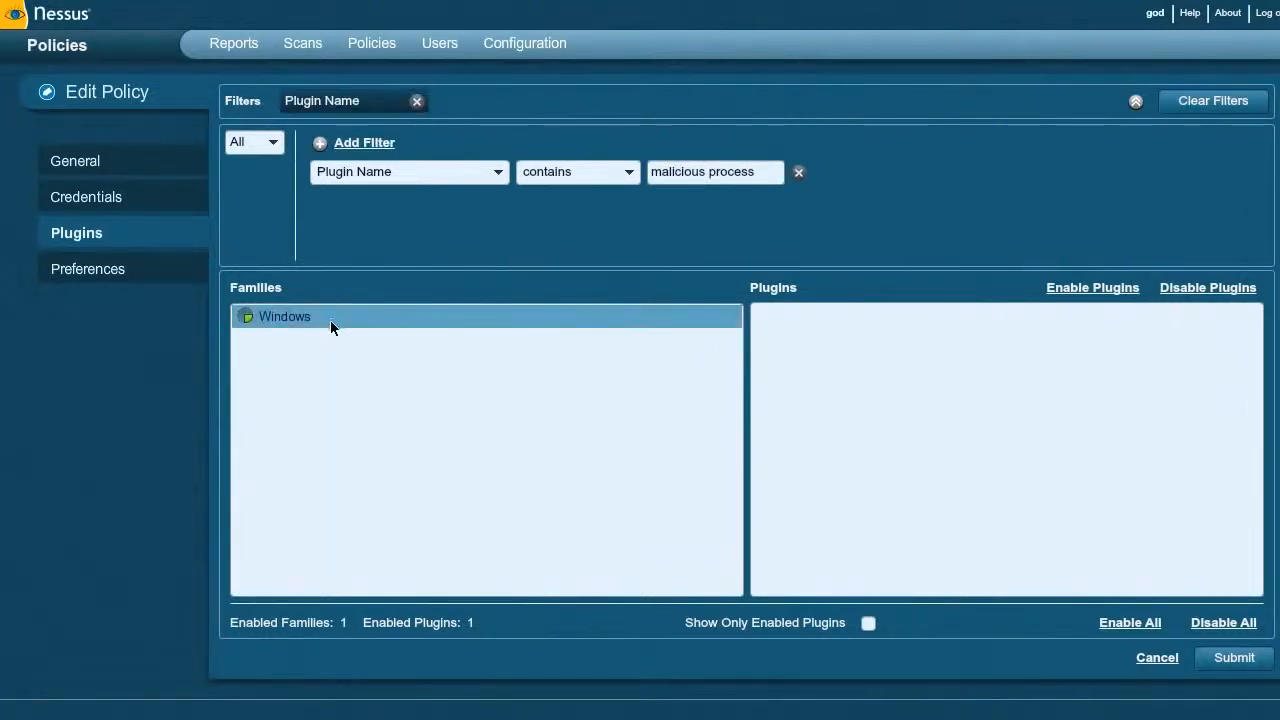
{"action": "left_click", "coordinate": [331, 317]}
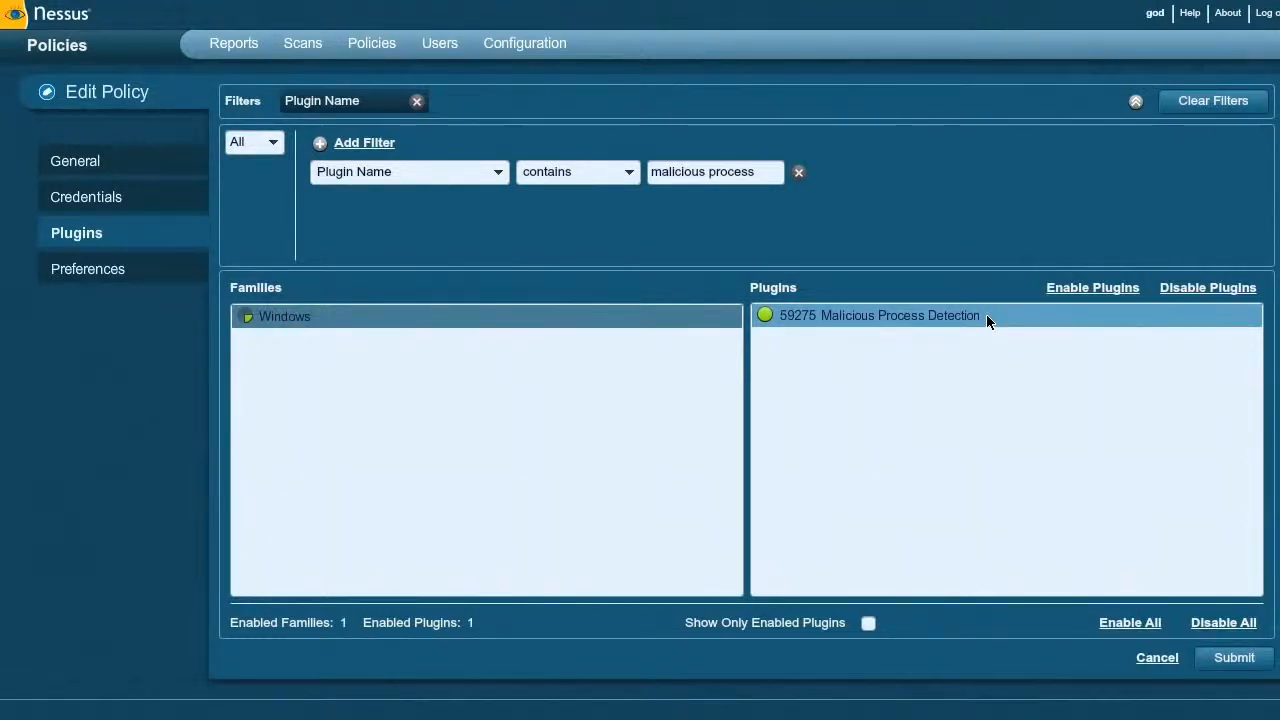
Display the policy's preferences for the SMB Registry : Start the Registry Service plugin
{"action": "left_click", "coordinate": [113, 273]}
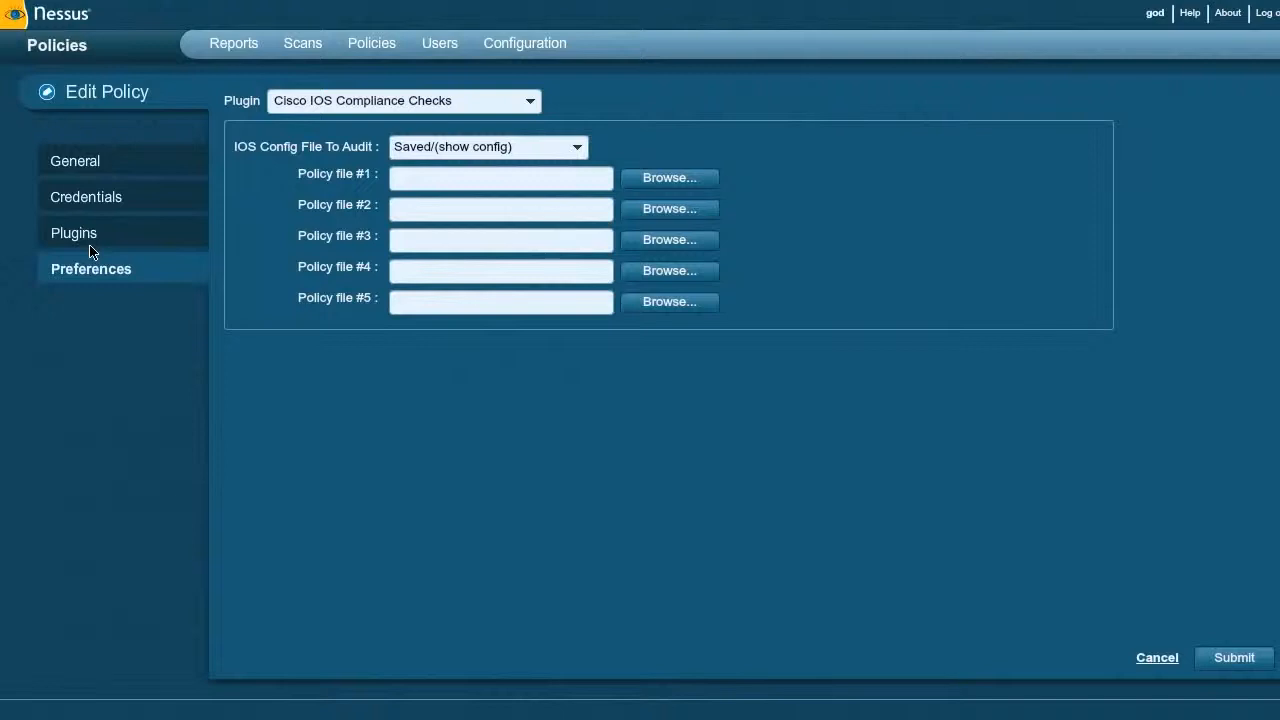
{"action": "left_click", "coordinate": [501, 105]}
{"action": "left_click_drag", "start_coordinate": [531, 152], "coordinate": [517, 249]}
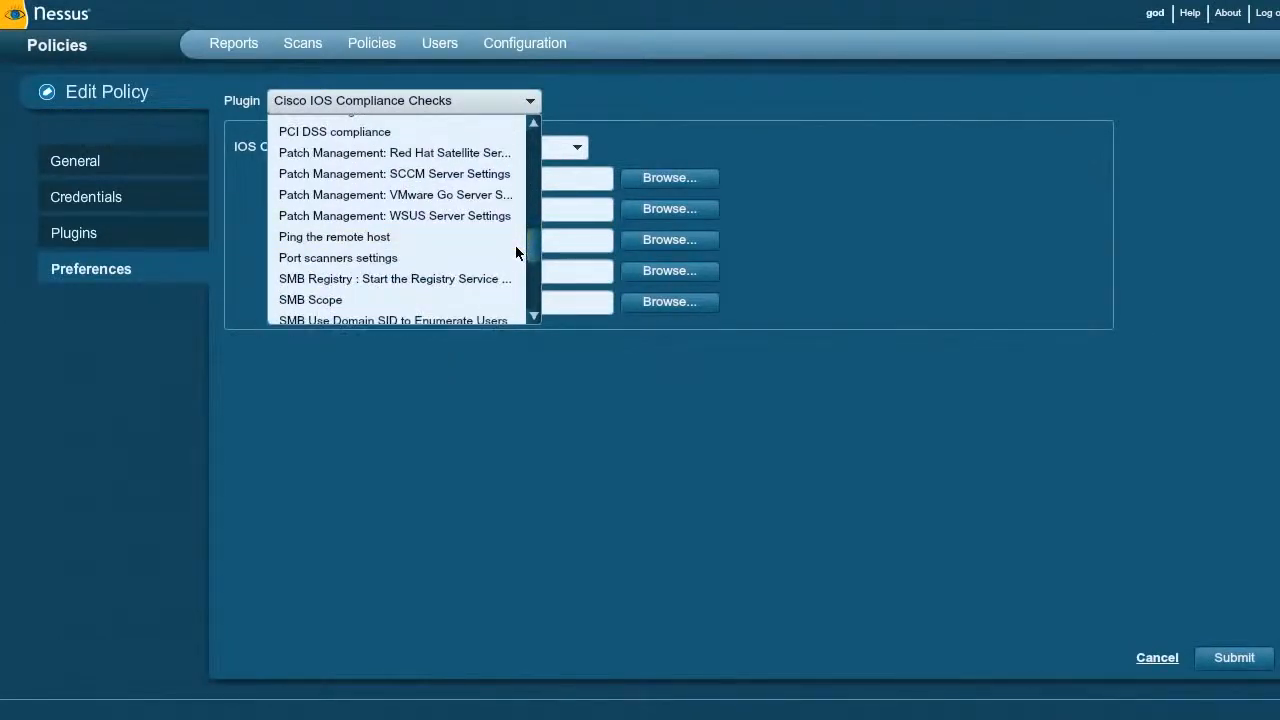
{"action": "left_click", "coordinate": [491, 279]}
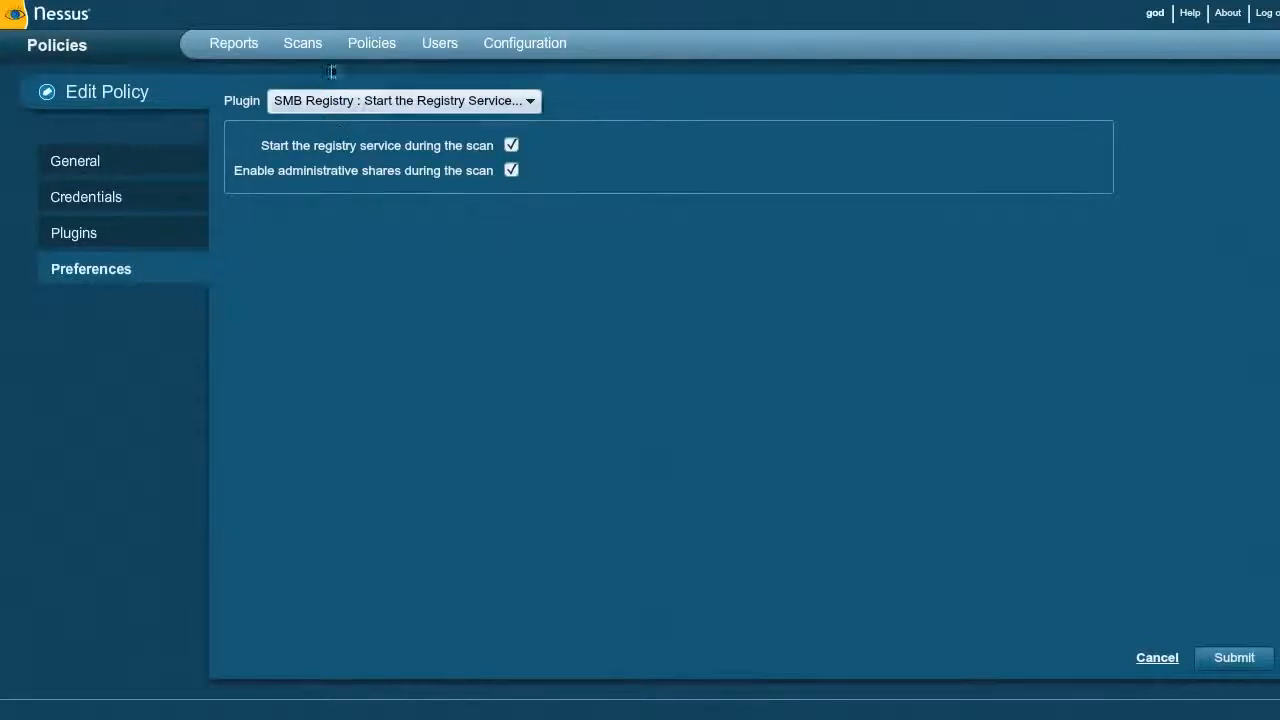
Open the Malicious Process Detection scan template for editing and check its policy and scan targets
{"action": "left_click", "coordinate": [302, 43]}
{"action": "left_click", "coordinate": [243, 173]}
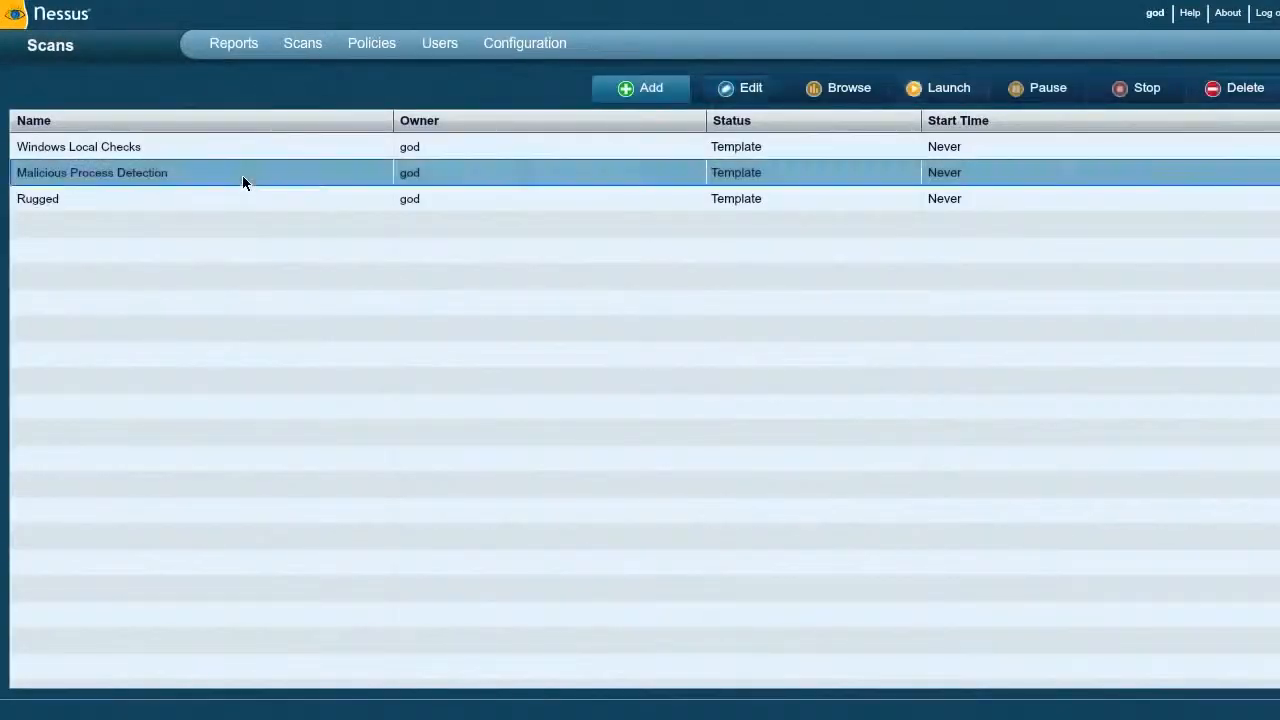
{"action": "left_click", "coordinate": [736, 90]}
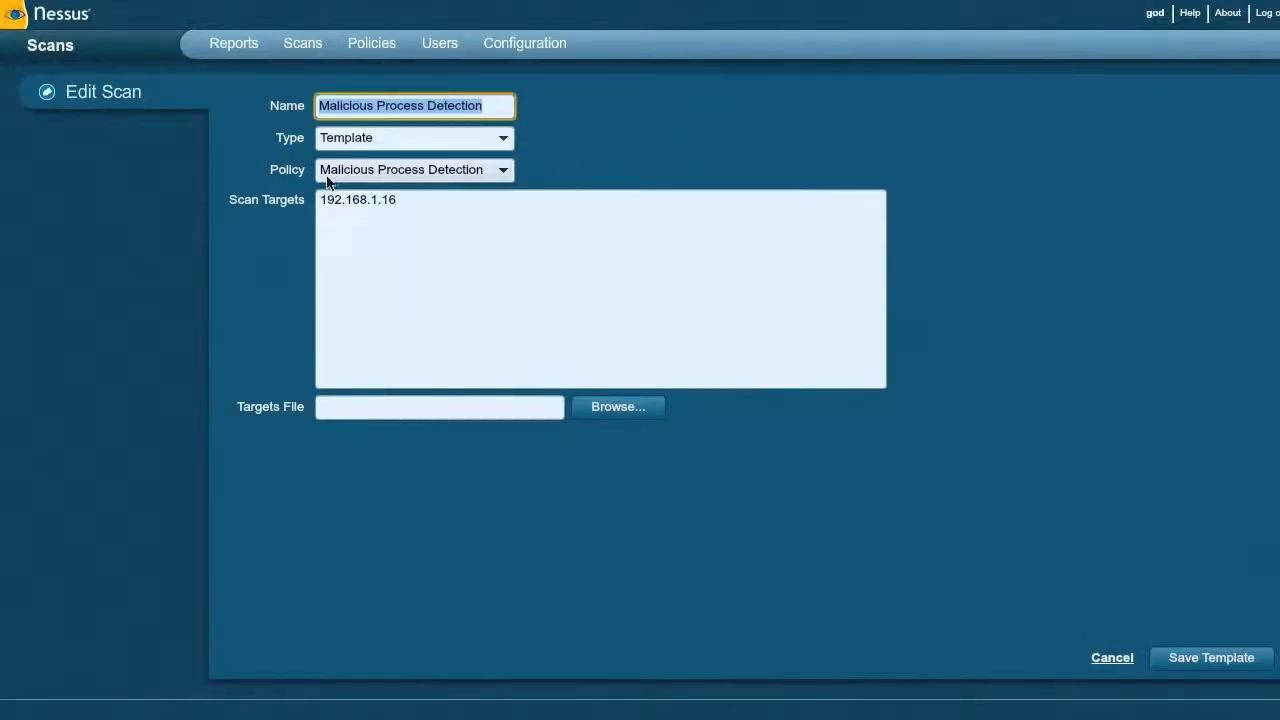
{"action": "left_click", "coordinate": [446, 207]}
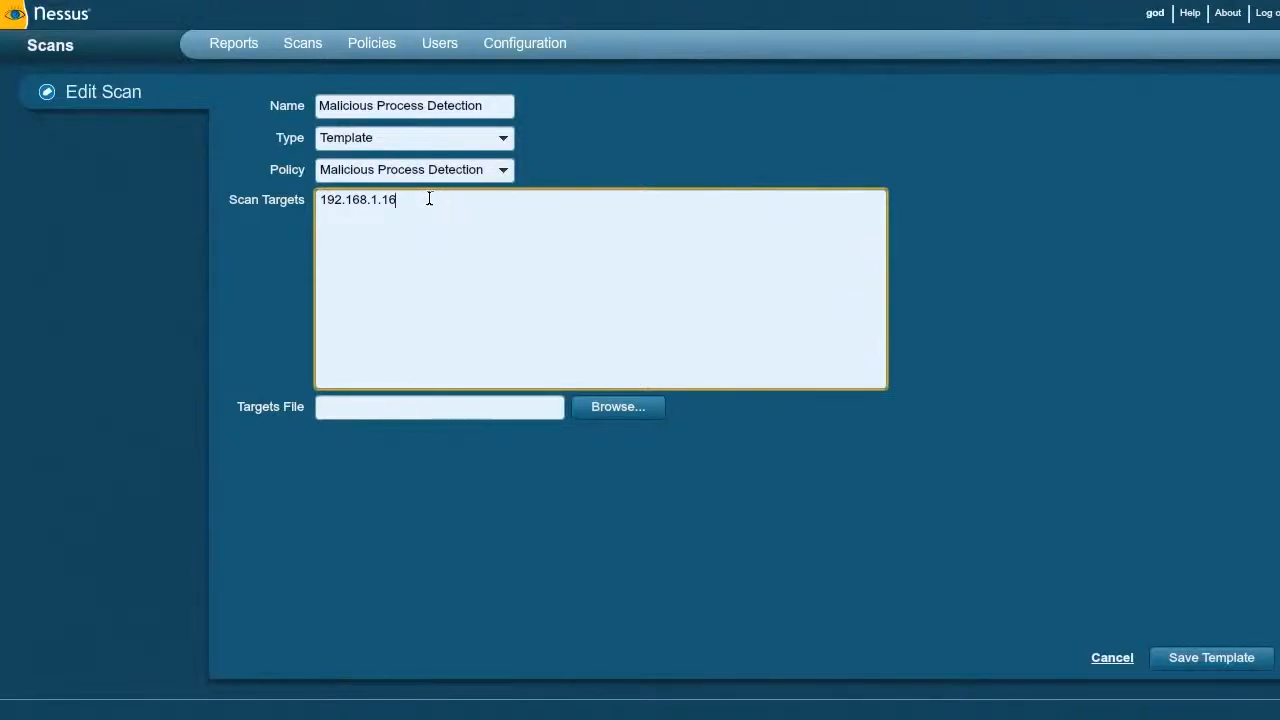
Open the Malicious Process Detection report and show the details of the high-severity Malicious Process Detection finding
{"action": "left_click", "coordinate": [250, 48]}
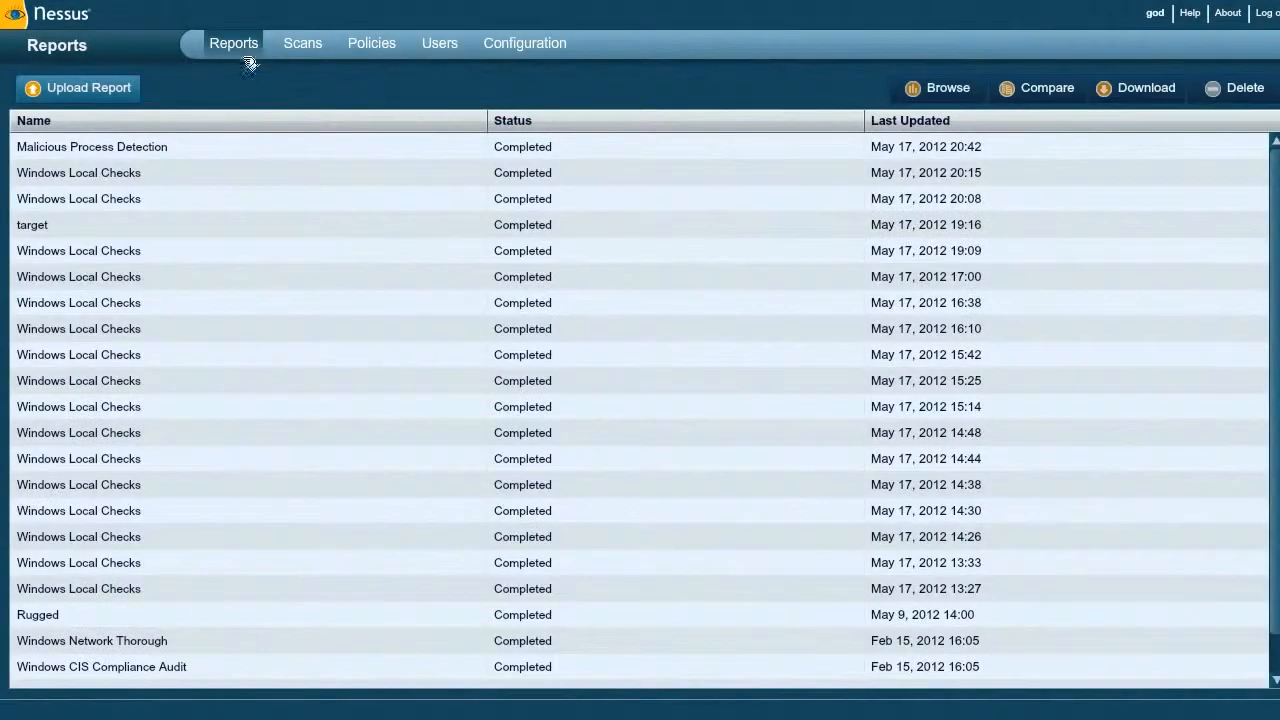
{"action": "left_click", "coordinate": [243, 144]}
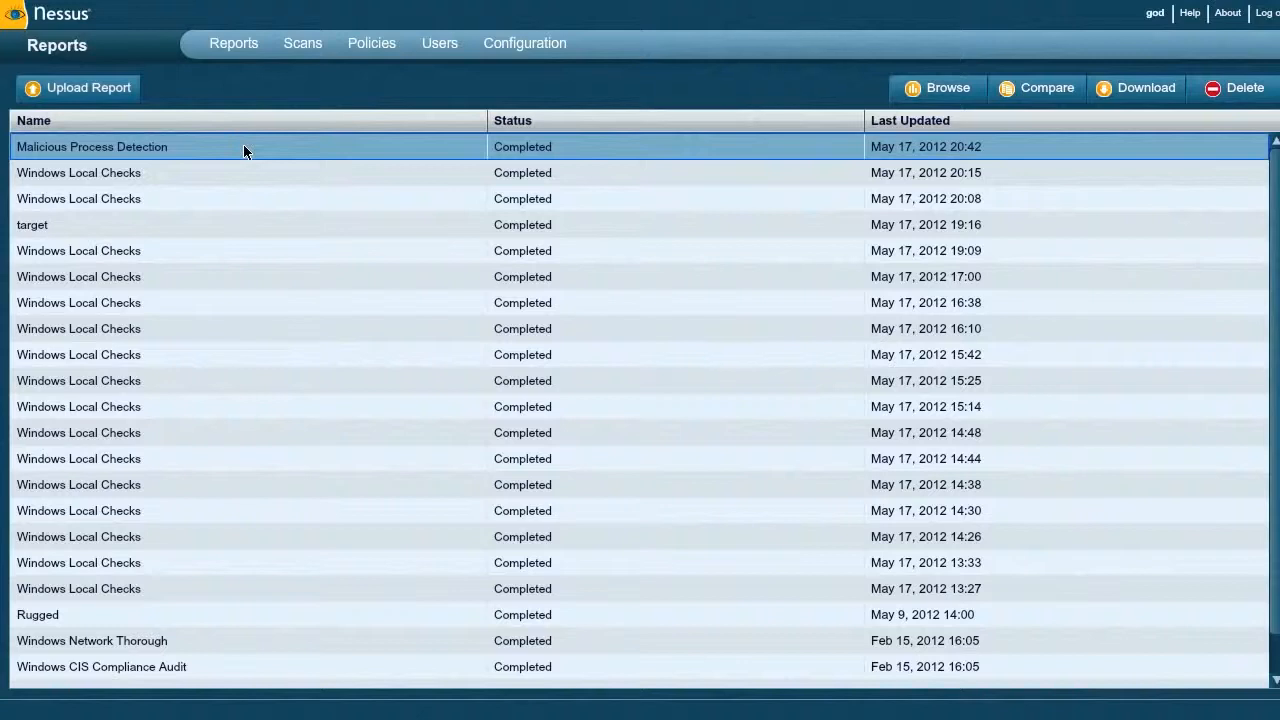
{"action": "double_click", "coordinate": [248, 147]}
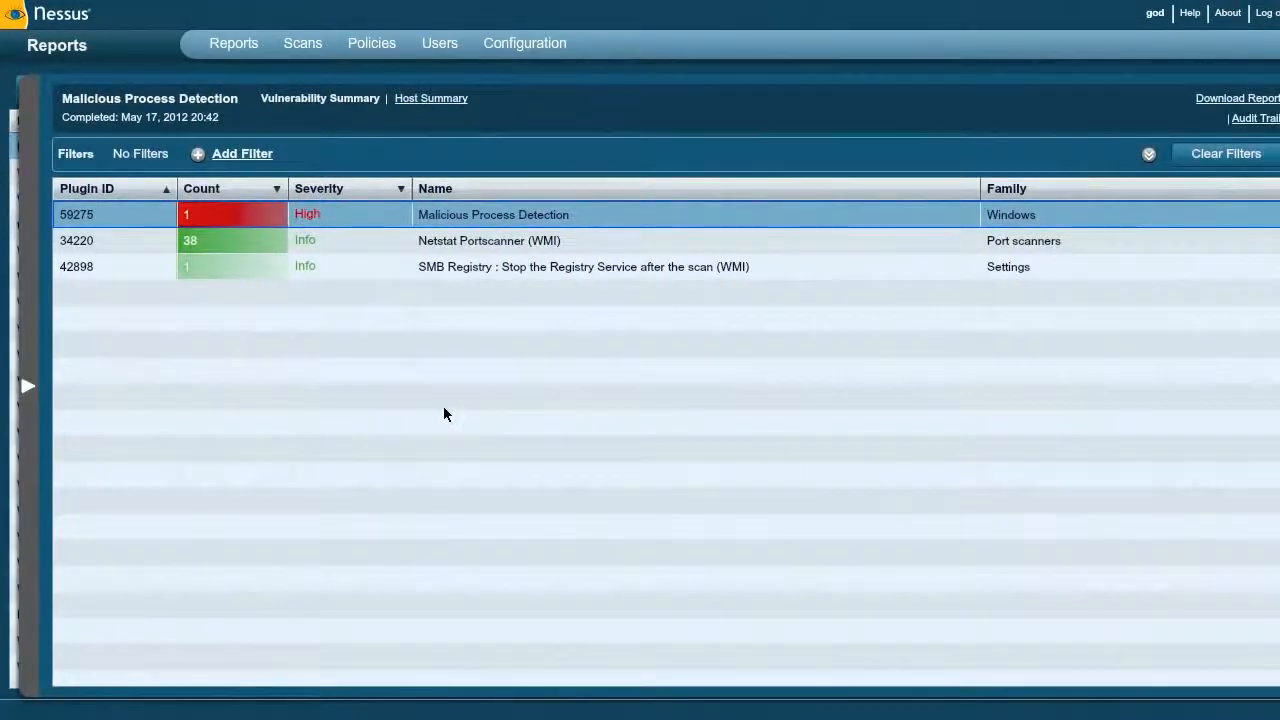
{"action": "left_click", "coordinate": [487, 222]}
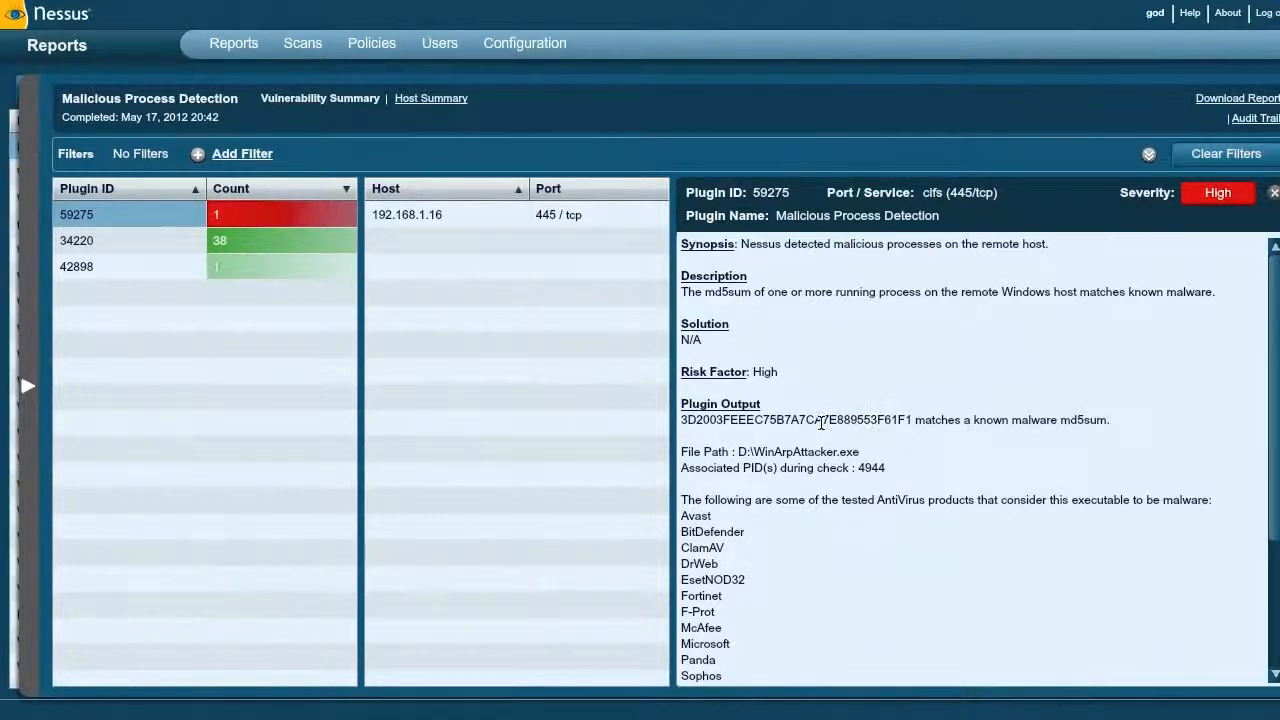
Review the finding's plugin output, including the file path and antivirus list, and open the linked malware information page
{"action": "left_click_drag", "start_coordinate": [681, 453], "coordinate": [863, 454]}
{"action": "left_click", "coordinate": [866, 453]}
{"action": "left_click_drag", "start_coordinate": [1272, 405], "coordinate": [1275, 488]}
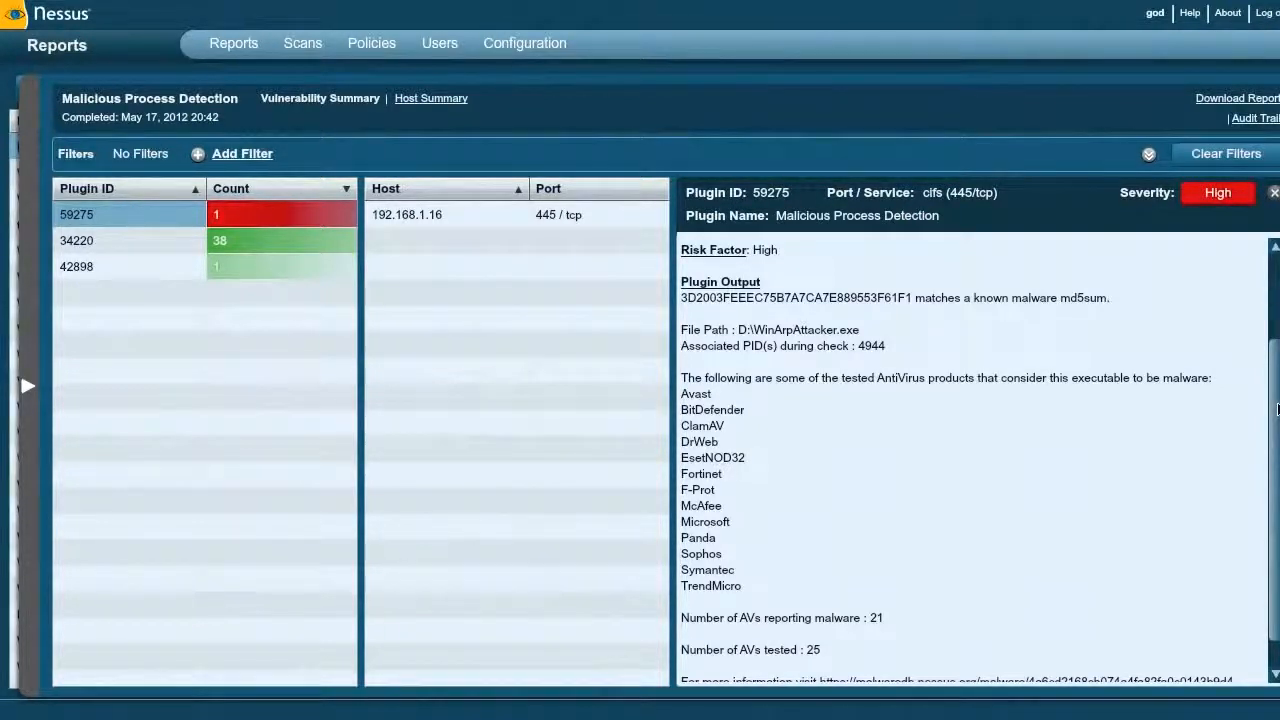
{"action": "left_click_drag", "start_coordinate": [1277, 408], "coordinate": [1277, 452]}
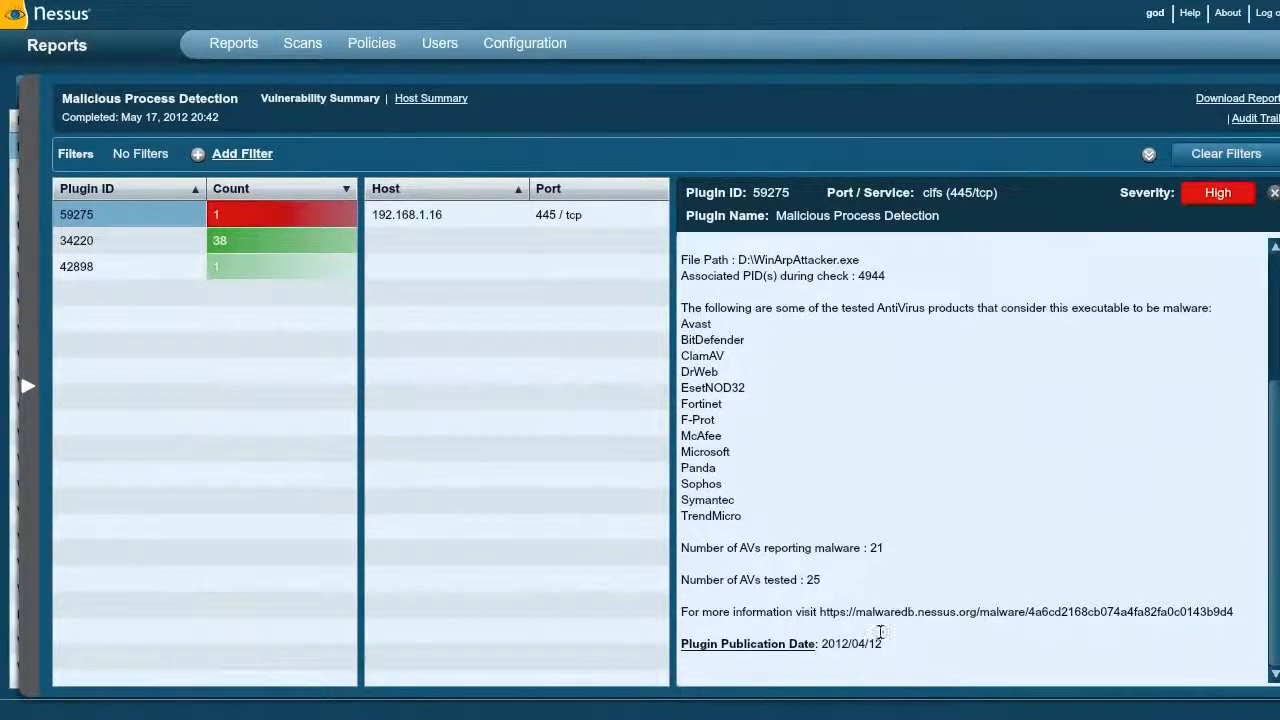
{"action": "left_click_drag", "start_coordinate": [822, 613], "coordinate": [1242, 610]}
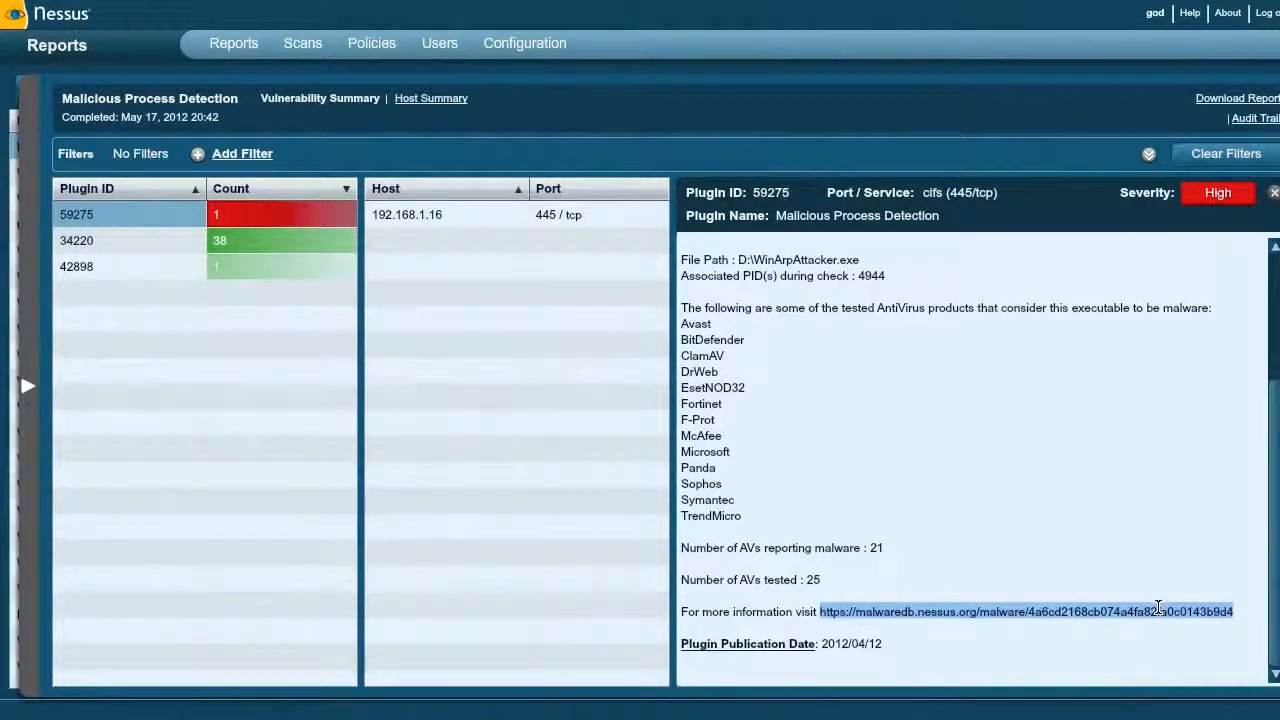
{"action": "left_click", "coordinate": [1096, 610]}
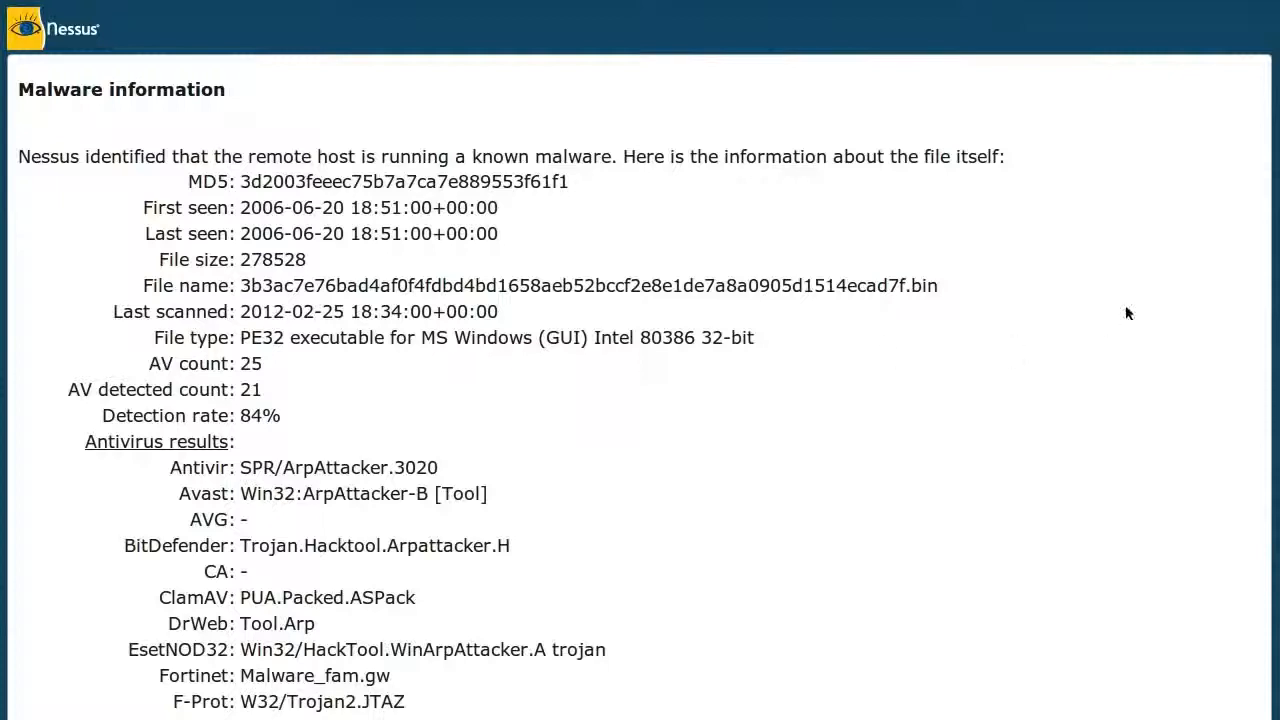
Examine the antivirus results on the malware information page, highlighting the remarks in the QuickHeal and Sunbelt entries
{"action": "scroll", "coordinate": [1126, 313], "scroll_direction": "down", "scroll_amount": 1}
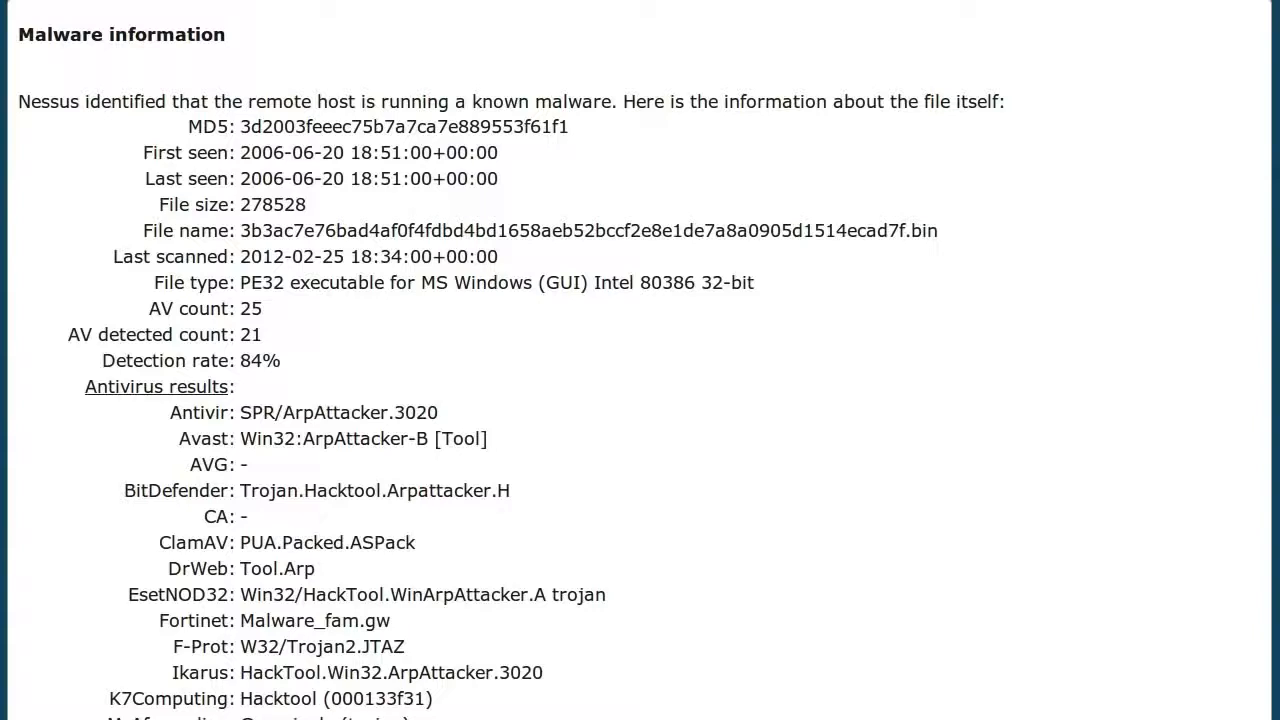
{"action": "scroll", "coordinate": [640, 400], "scroll_direction": "down", "scroll_amount": 3}
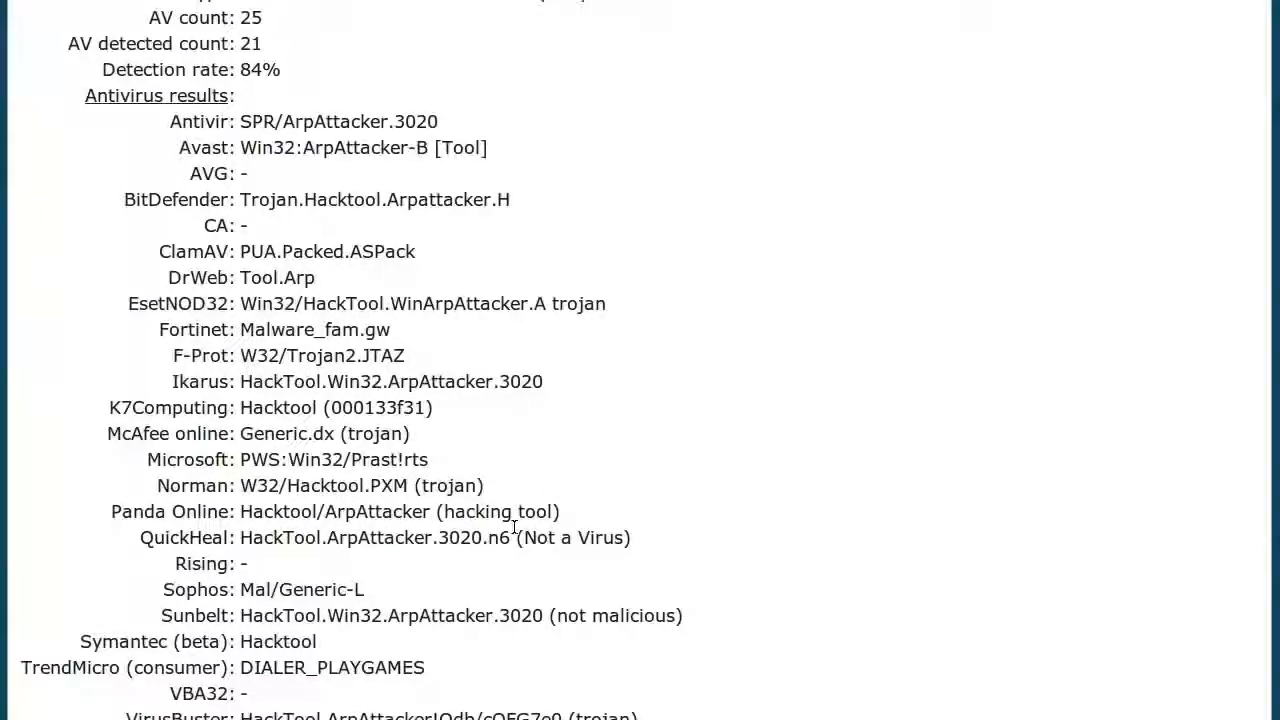
{"action": "left_click_drag", "start_coordinate": [522, 540], "coordinate": [603, 540]}
{"action": "left_click_drag", "start_coordinate": [557, 616], "coordinate": [671, 621]}
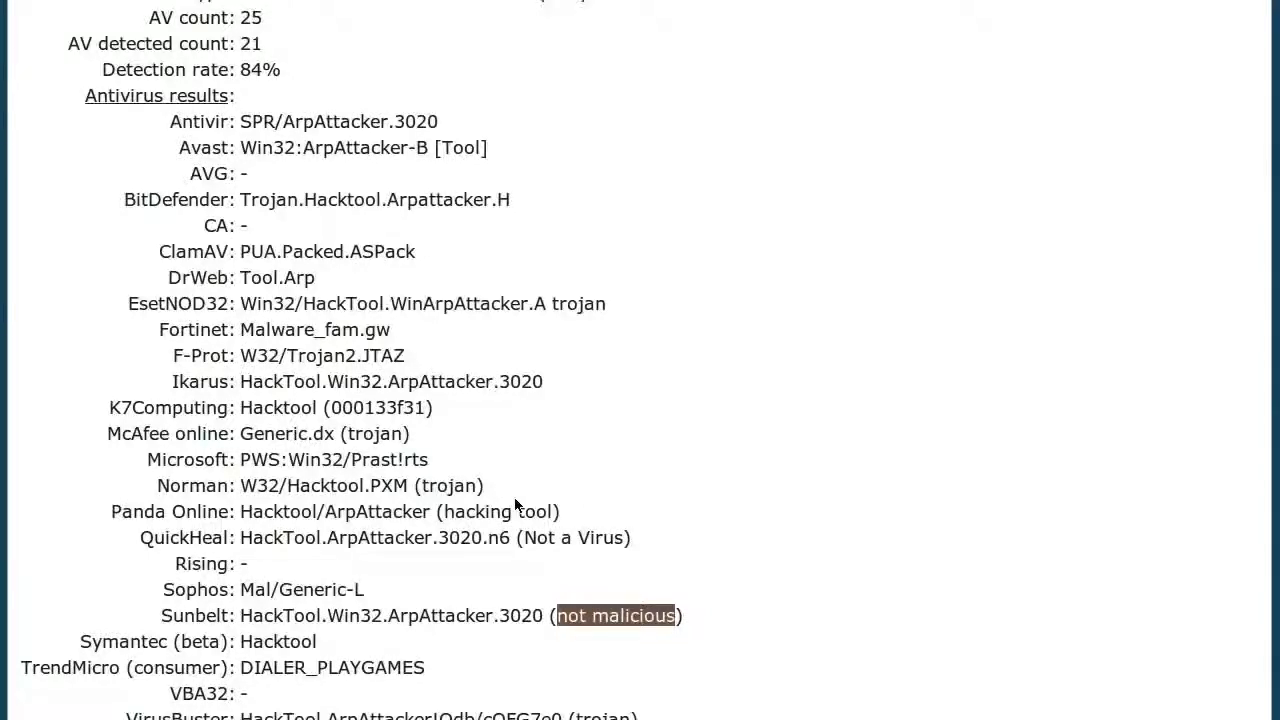
{"action": "left_click", "coordinate": [620, 608]}
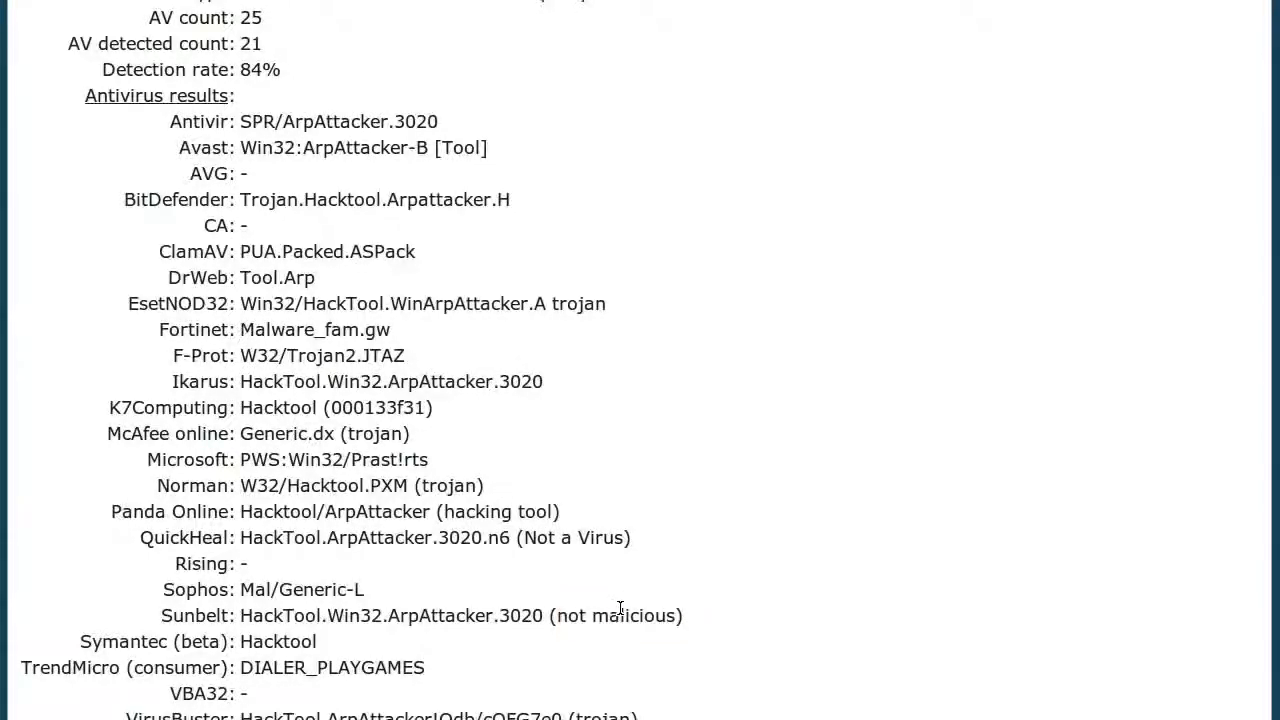